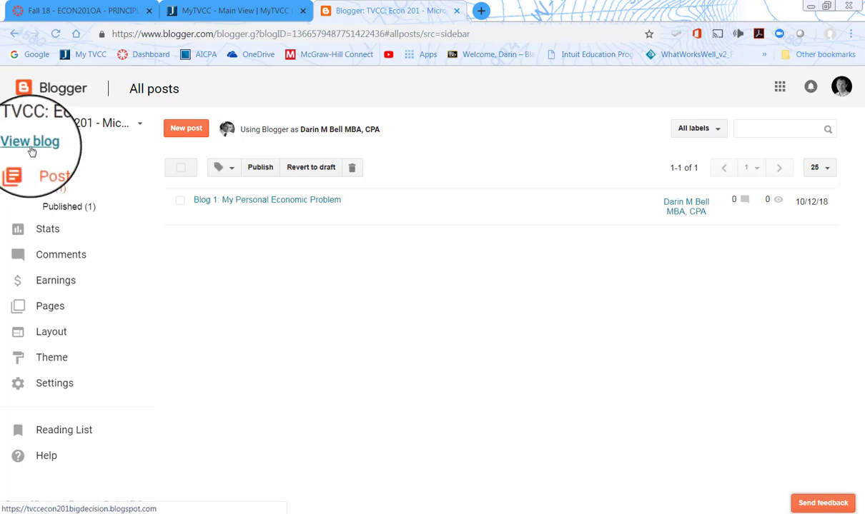
{"action": "left_click", "coordinate": [30, 142]}
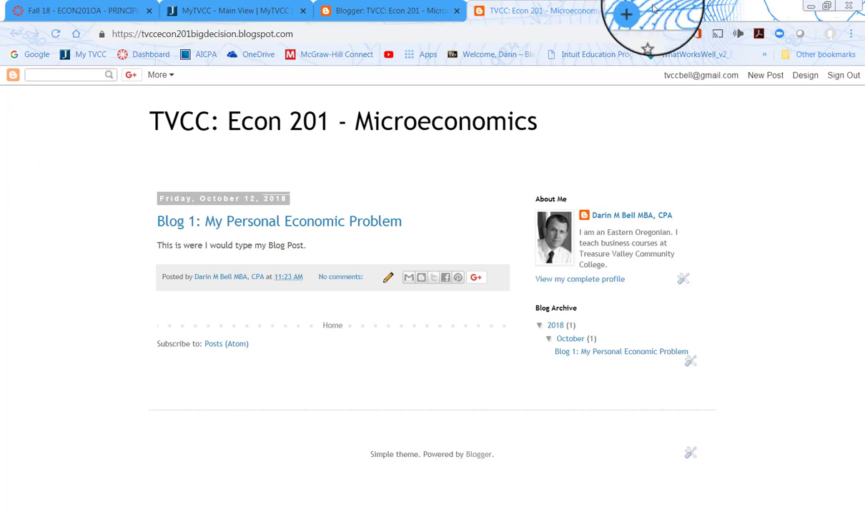
{"action": "left_click", "coordinate": [609, 11]}
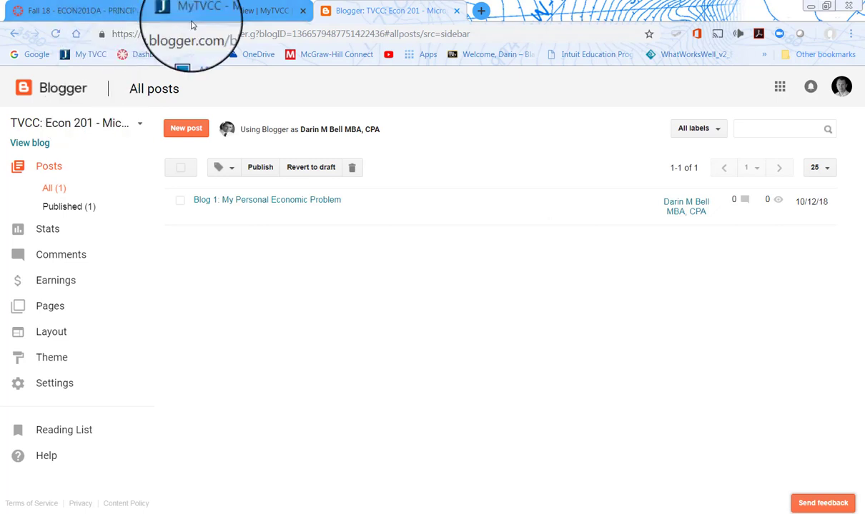
{"action": "left_click", "coordinate": [221, 33]}
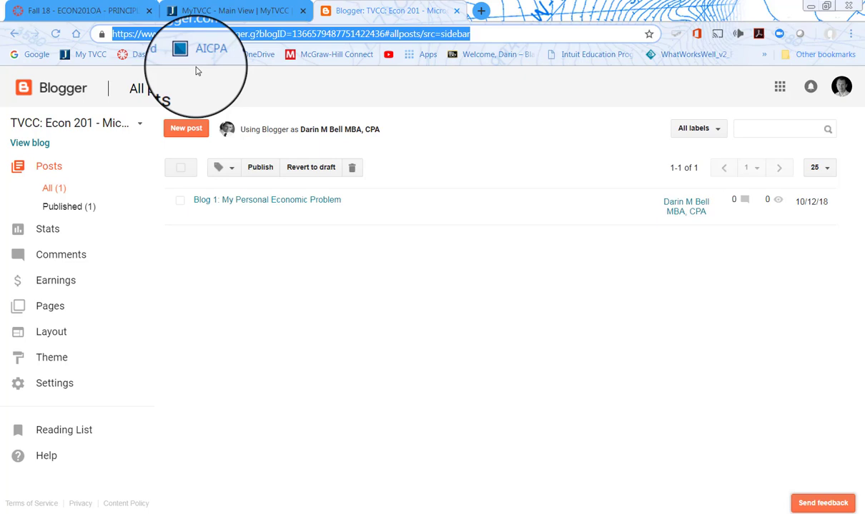
{"action": "left_click", "coordinate": [29, 147]}
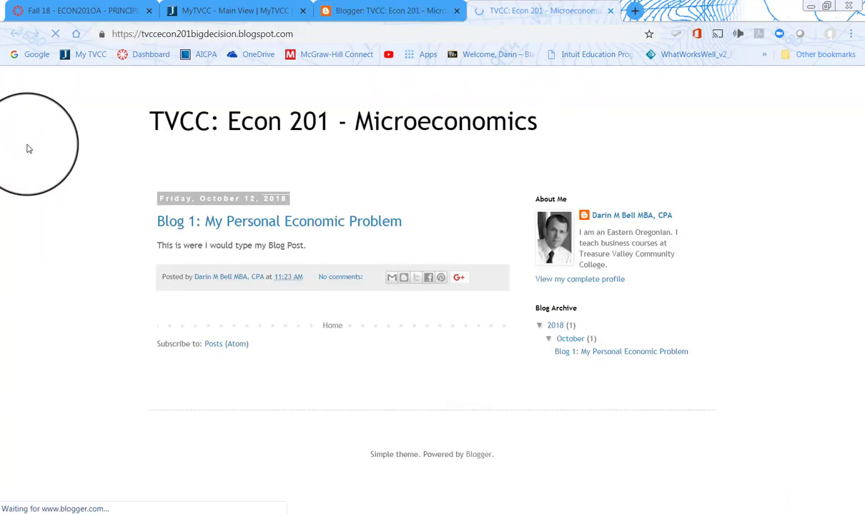
{"action": "left_click", "coordinate": [258, 34]}
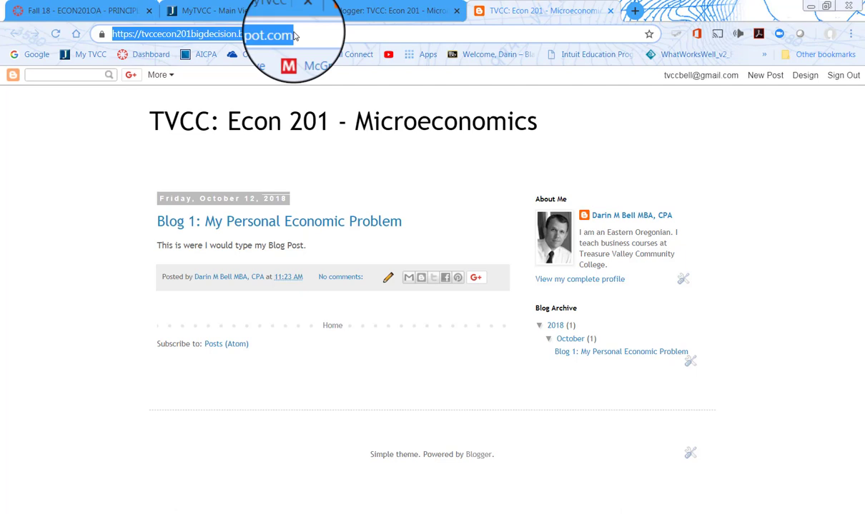
{"action": "left_click", "coordinate": [609, 11]}
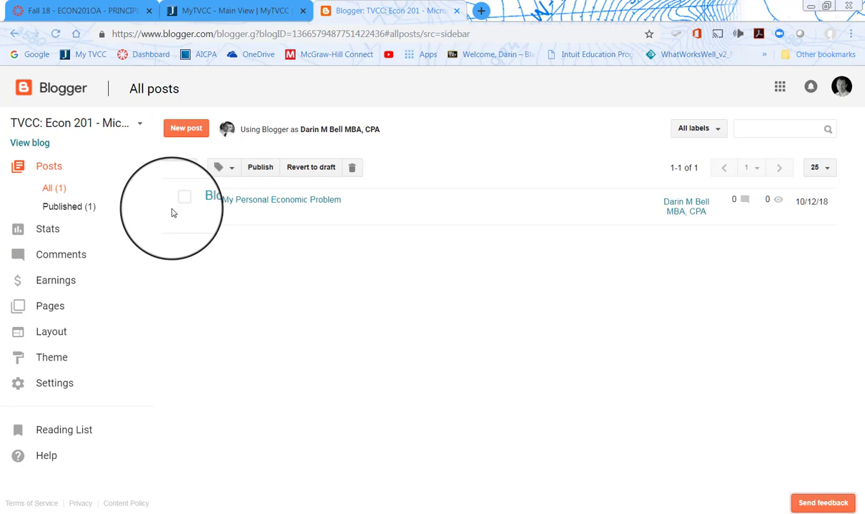
Start a new Blogger post titled 'Post 2 - Supply and Demand'
{"action": "mouse_move", "coordinate": [221, 211]}
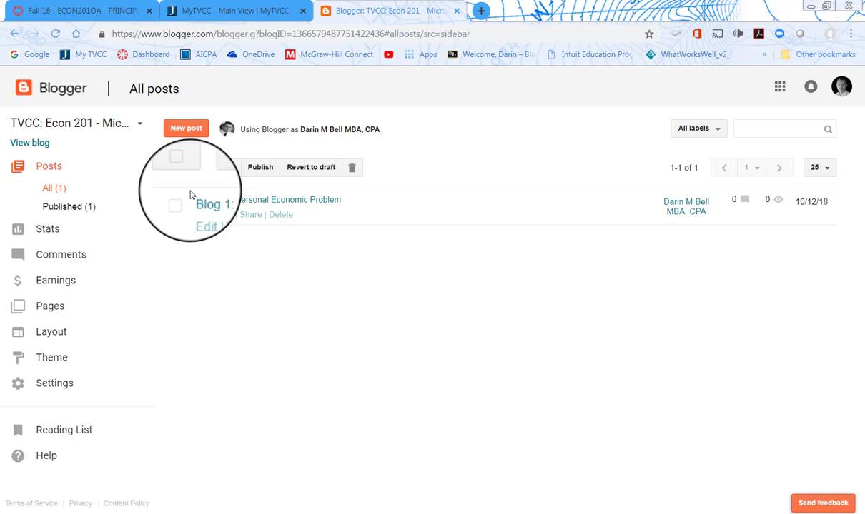
{"action": "left_click", "coordinate": [190, 131]}
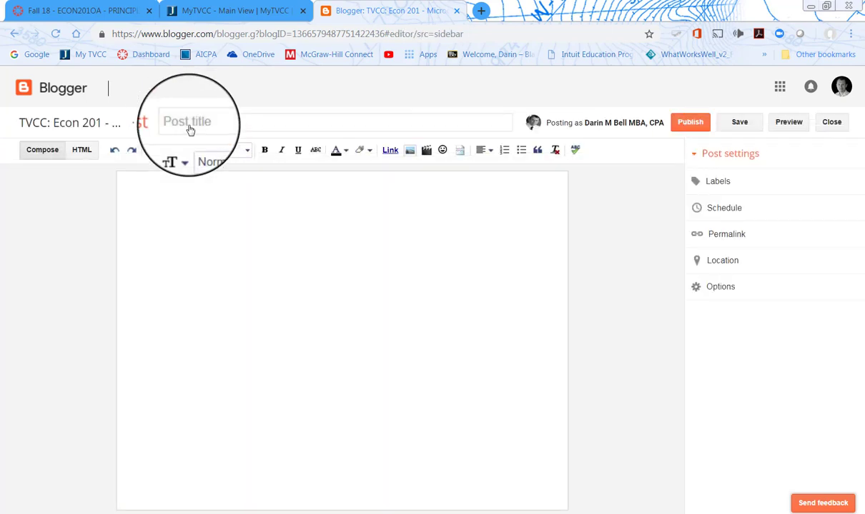
{"action": "left_click", "coordinate": [224, 123]}
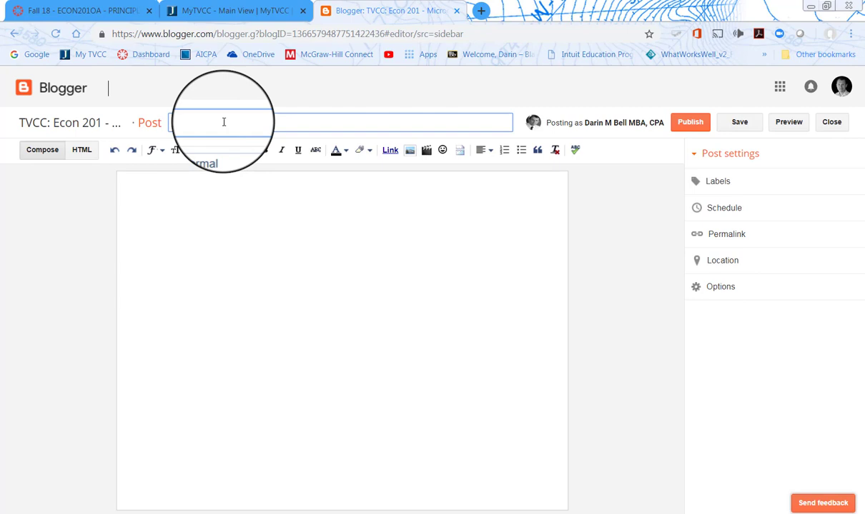
{"action": "type", "text": "Post 2 - Supply an"}
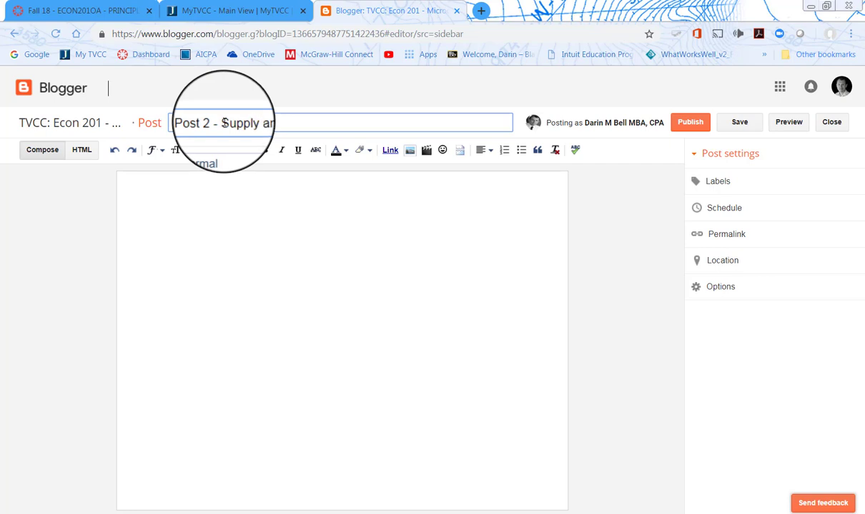
{"action": "type", "text": "d Demand"}
Write the post body as separate lines: Intro, Para 1, p2, p3, Conclusion
{"action": "left_click", "coordinate": [223, 214]}
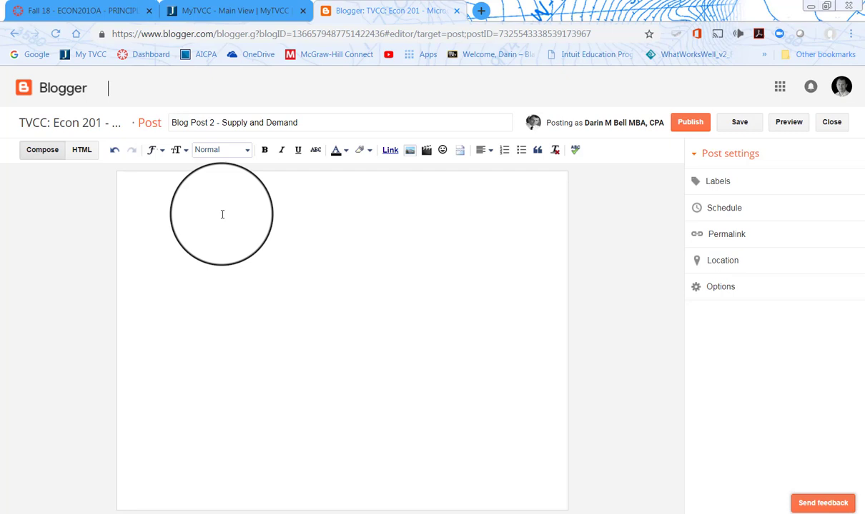
{"action": "type", "text": "Intro"}
{"action": "key", "text": "Return"}
{"action": "type", "text": "Para 1"}
{"action": "key", "text": "Return"}
{"action": "type", "text": "p2"}
{"action": "key", "text": "Return"}
{"action": "type", "text": "p3"}
{"action": "key", "text": "Return"}
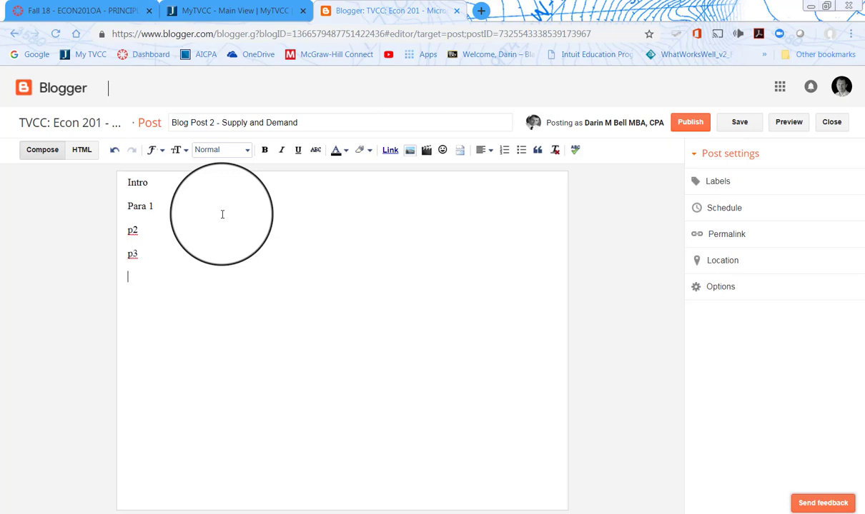
{"action": "type", "text": "Conclusion"}
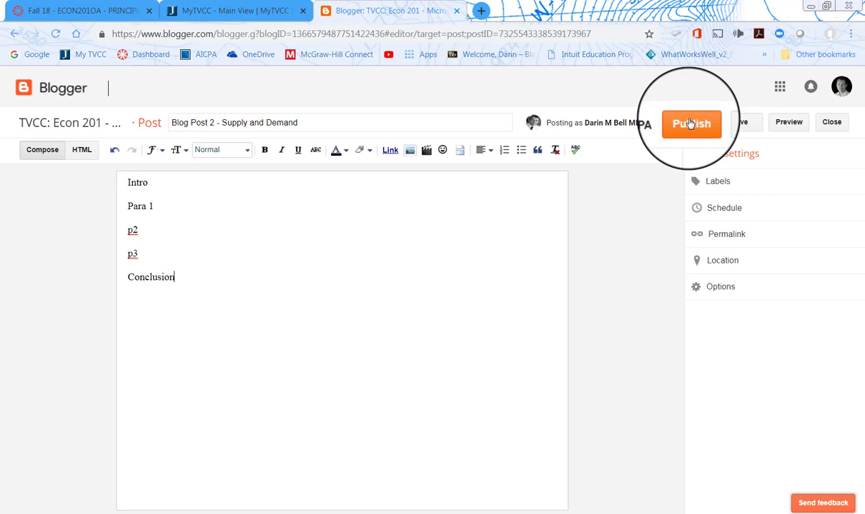
Publish the post, view it in a new tab and select its web address
{"action": "left_click", "coordinate": [690, 124]}
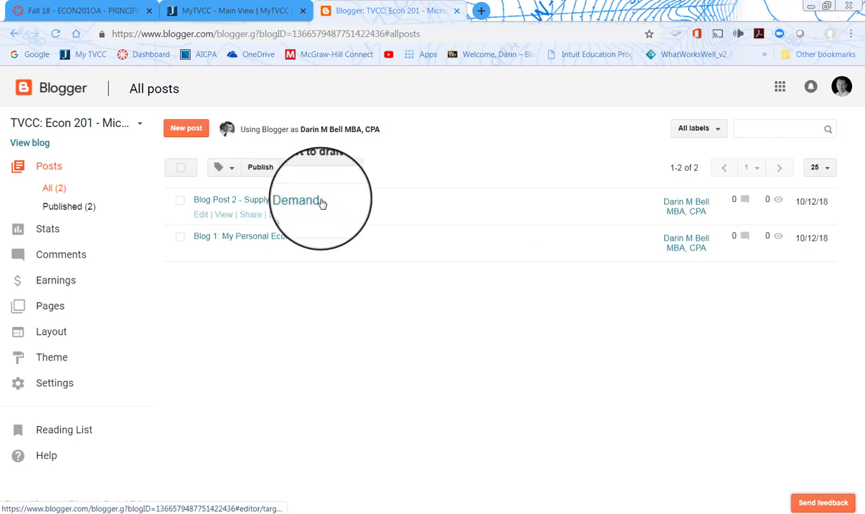
{"action": "left_click", "coordinate": [222, 215]}
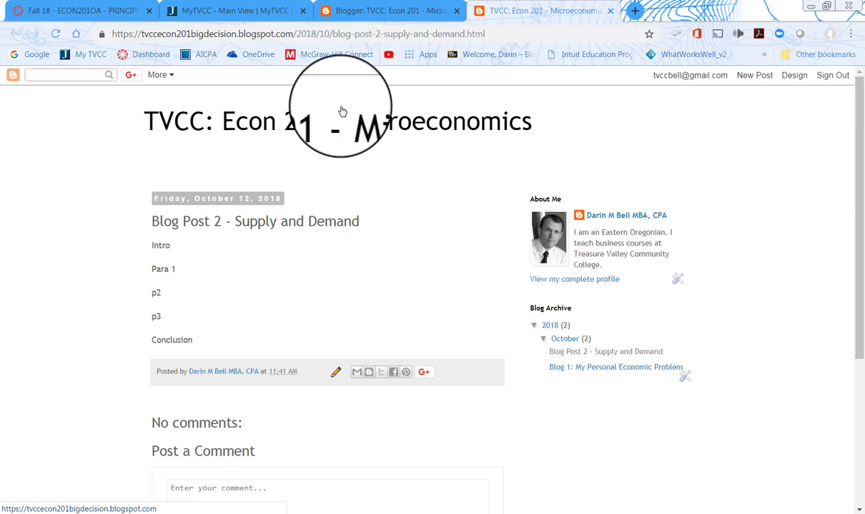
{"action": "left_click", "coordinate": [204, 32]}
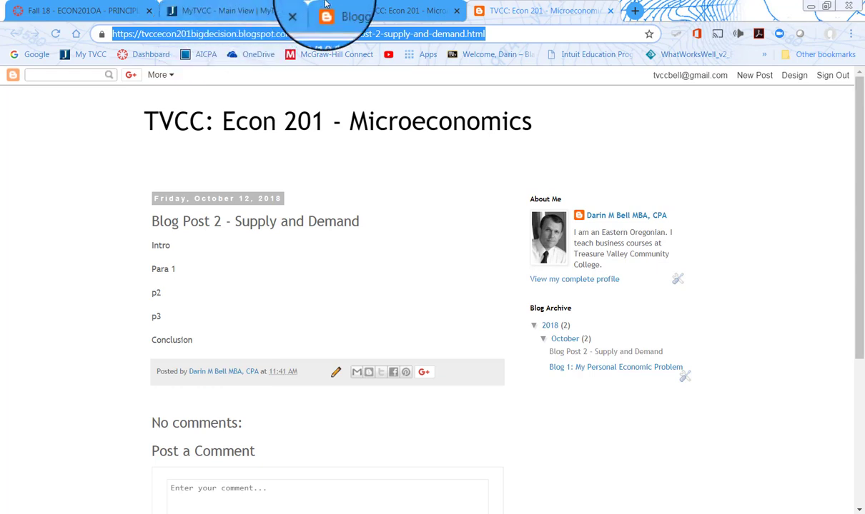
Open the blog's home page in a new tab, select its address, then close that tab
{"action": "left_click", "coordinate": [390, 11]}
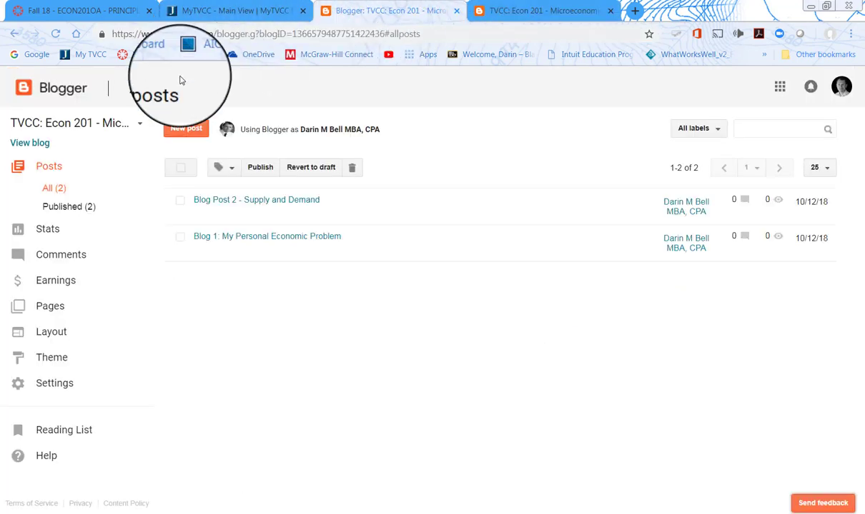
{"action": "left_click", "coordinate": [36, 146]}
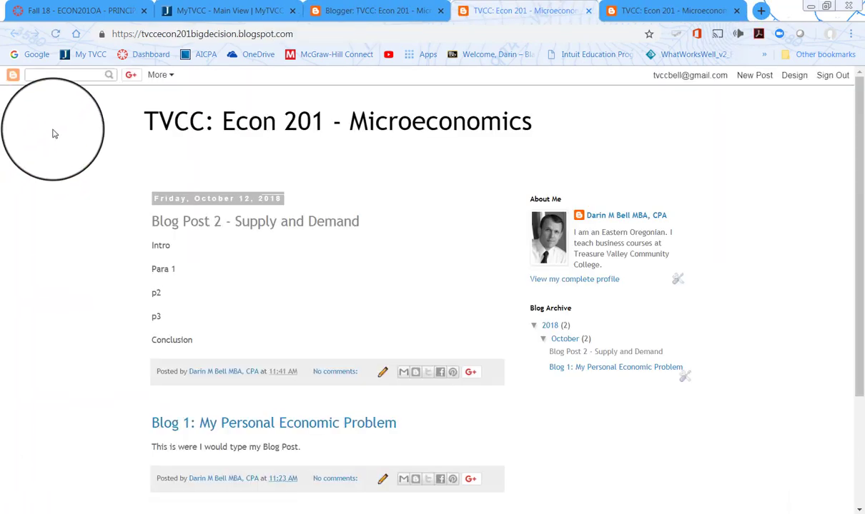
{"action": "left_click", "coordinate": [250, 35]}
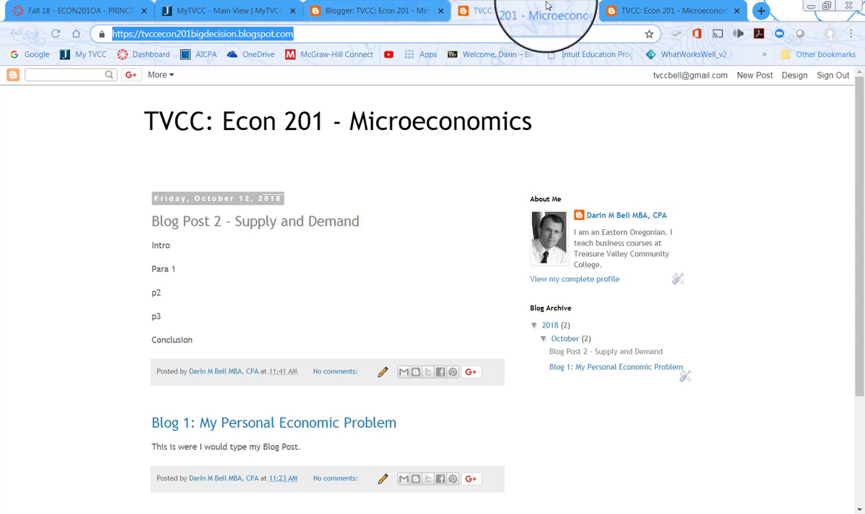
{"action": "left_click", "coordinate": [600, 13]}
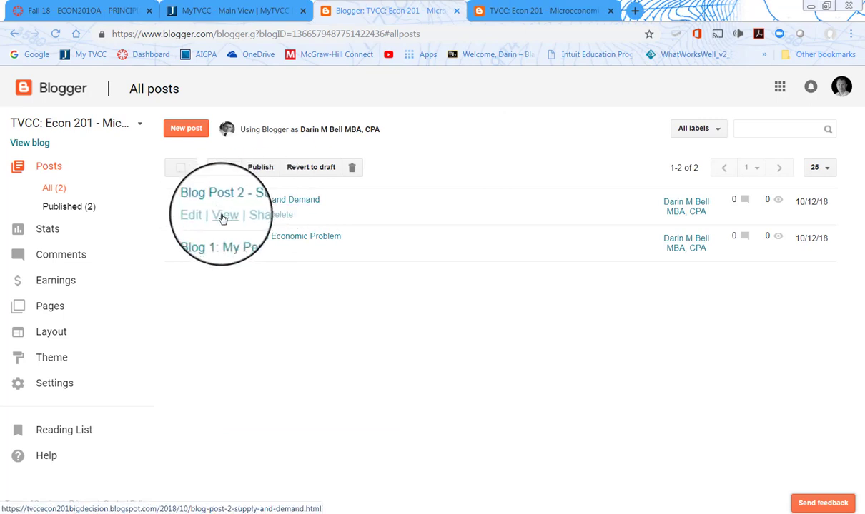
Open the Blog Post 2 page and copy its full web address
{"action": "left_click", "coordinate": [222, 219]}
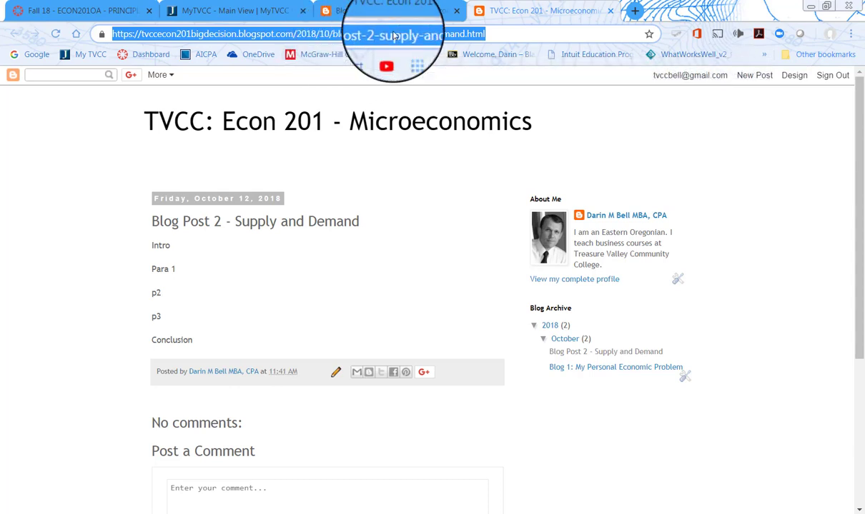
{"action": "left_click", "coordinate": [498, 34]}
{"action": "left_click_drag", "start_coordinate": [498, 33], "coordinate": [143, 34]}
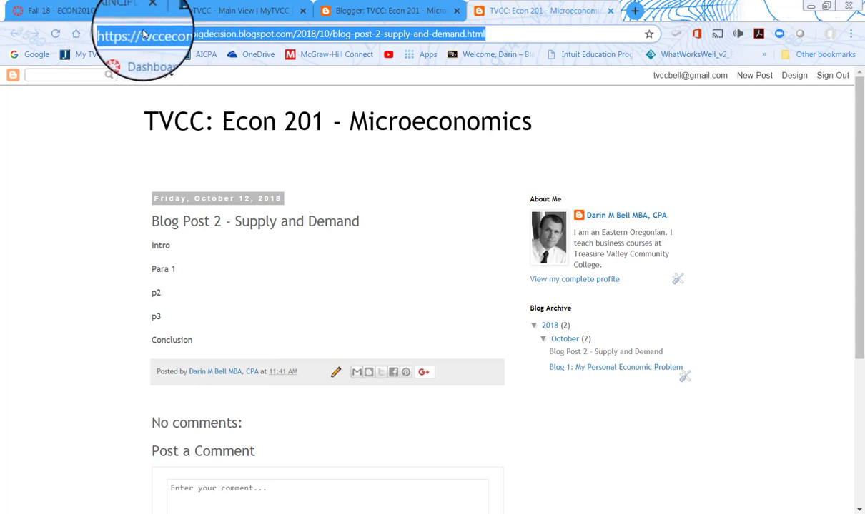
{"action": "right_click", "coordinate": [277, 38]}
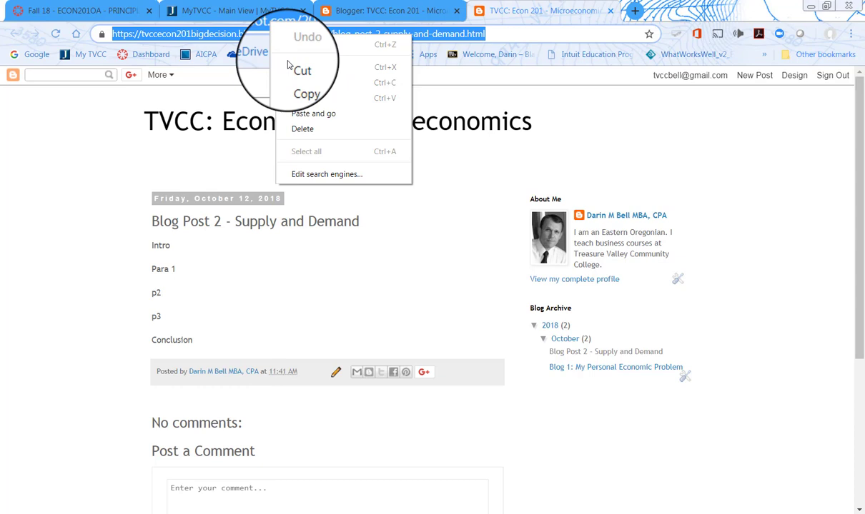
{"action": "left_click", "coordinate": [301, 84]}
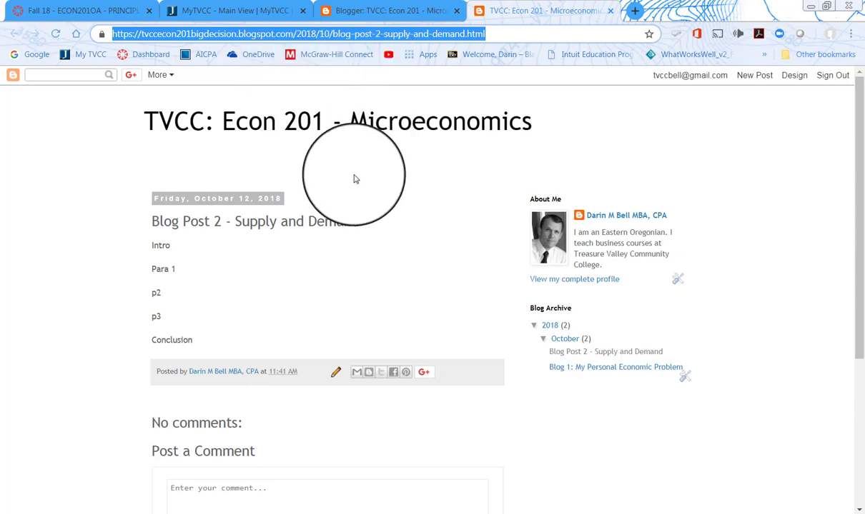
In the Canvas course Modules, open the Blog Post 2 - Demand & Supply assignment under Unit B
{"action": "left_click", "coordinate": [97, 12]}
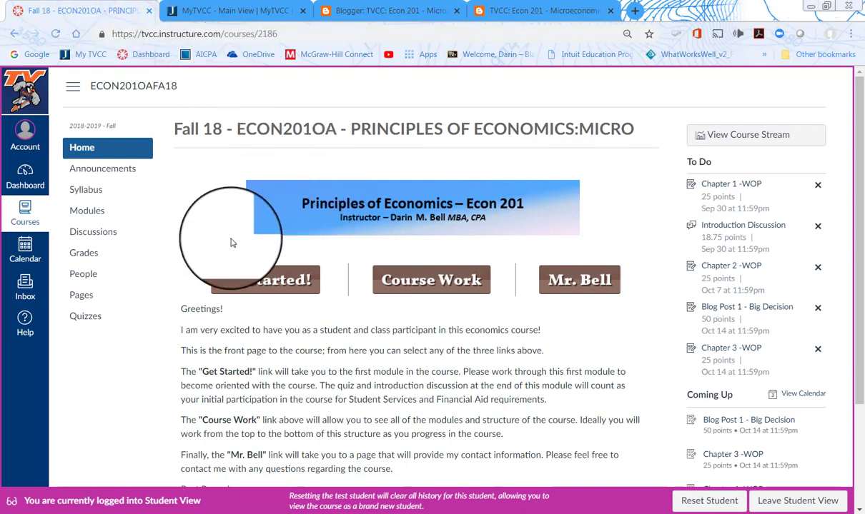
{"action": "scroll", "coordinate": [207, 239], "scroll_direction": "down", "scroll_amount": 1}
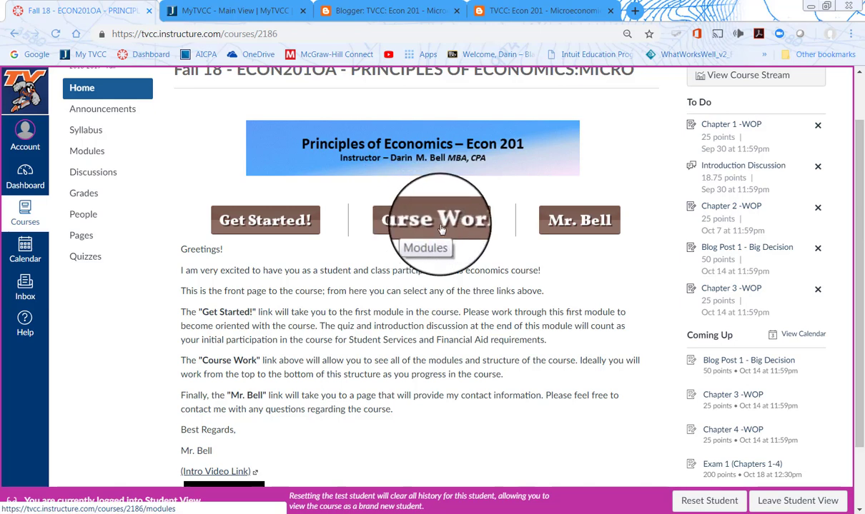
{"action": "left_click", "coordinate": [86, 152]}
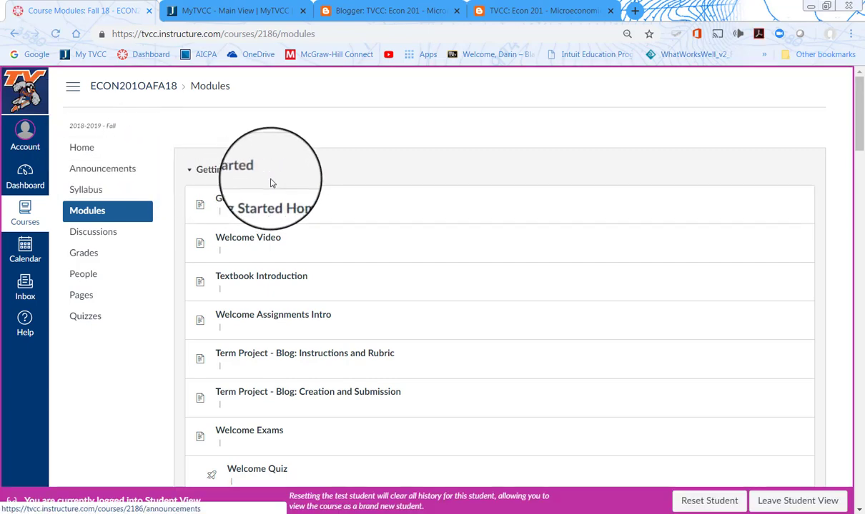
{"action": "scroll", "coordinate": [339, 183], "scroll_direction": "down", "scroll_amount": 9}
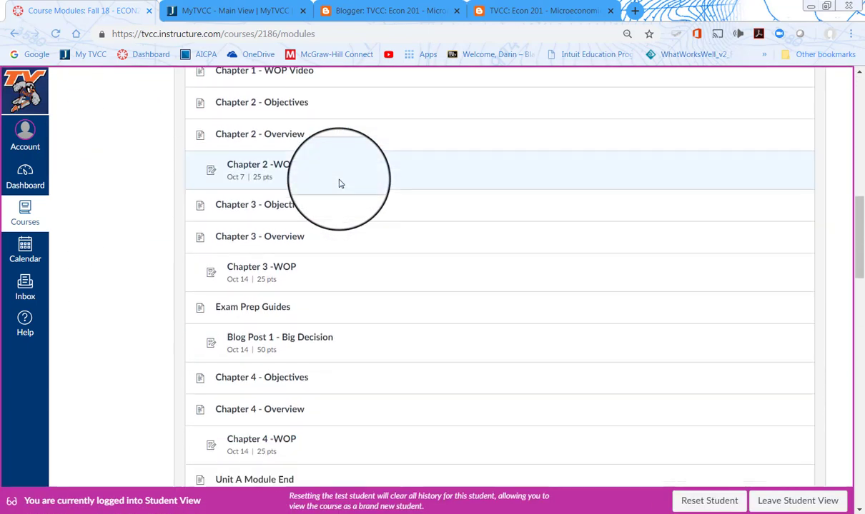
{"action": "scroll", "coordinate": [339, 184], "scroll_direction": "down", "scroll_amount": 3}
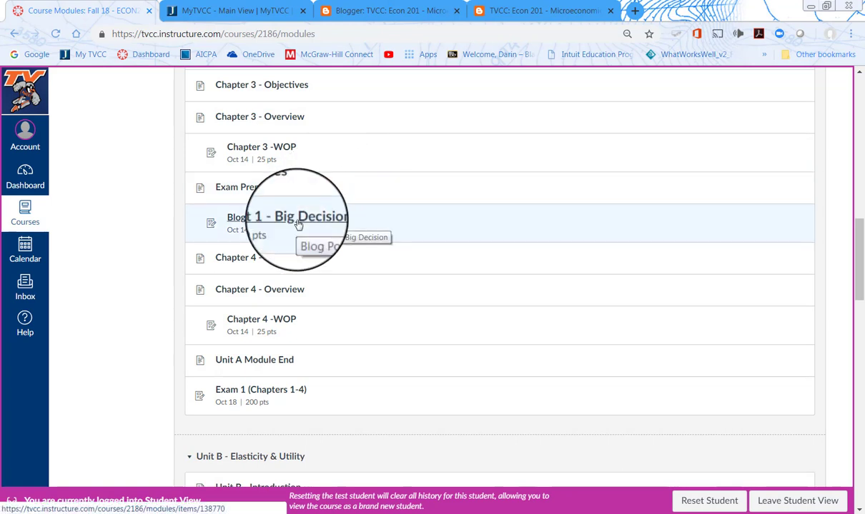
{"action": "scroll", "coordinate": [298, 226], "scroll_direction": "down", "scroll_amount": 2}
{"action": "scroll", "coordinate": [298, 226], "scroll_direction": "up", "scroll_amount": 1}
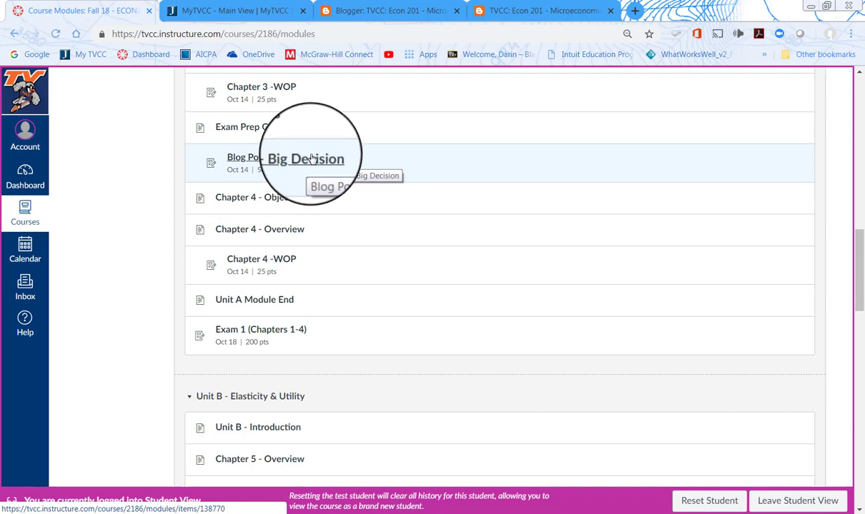
{"action": "scroll", "coordinate": [312, 159], "scroll_direction": "down", "scroll_amount": 5}
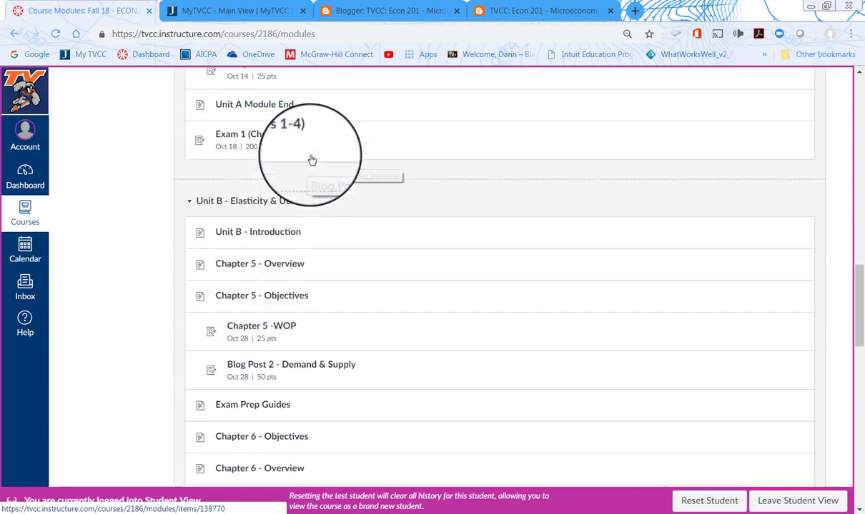
{"action": "left_click", "coordinate": [320, 205]}
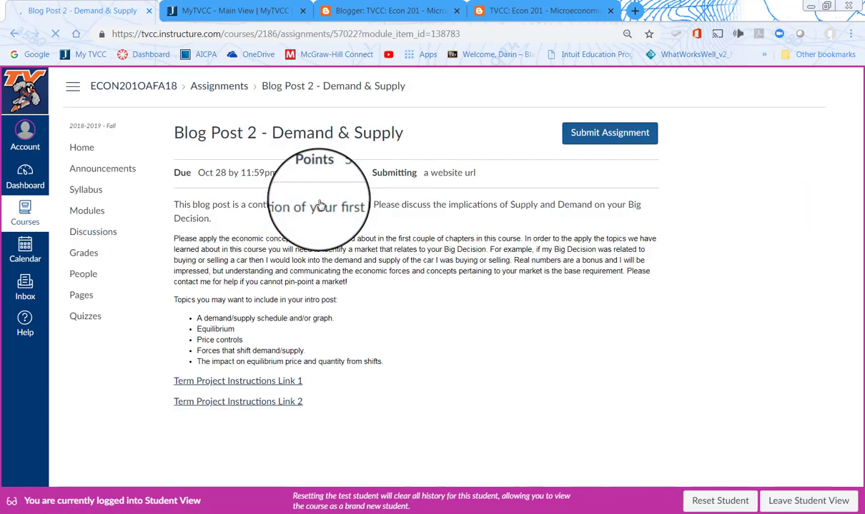
Start a submission and paste the copied blog post address into the Website URL field
{"action": "left_click", "coordinate": [582, 137]}
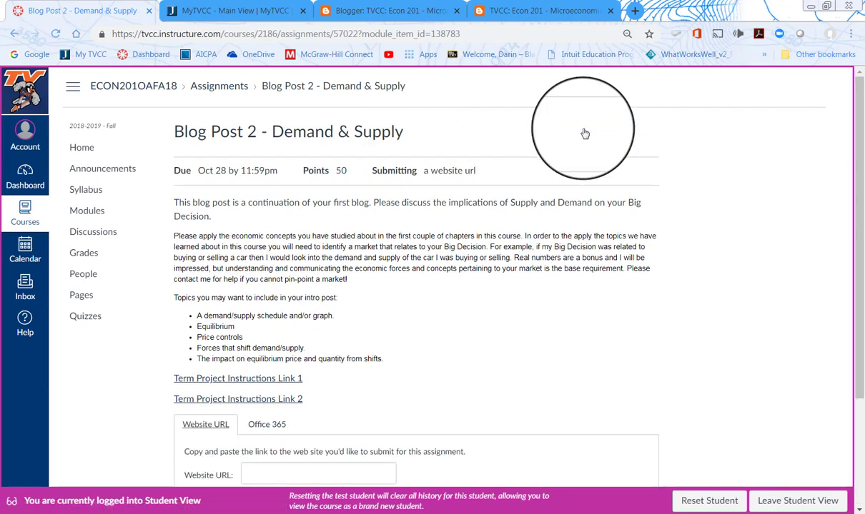
{"action": "scroll", "coordinate": [584, 134], "scroll_direction": "down", "scroll_amount": 2}
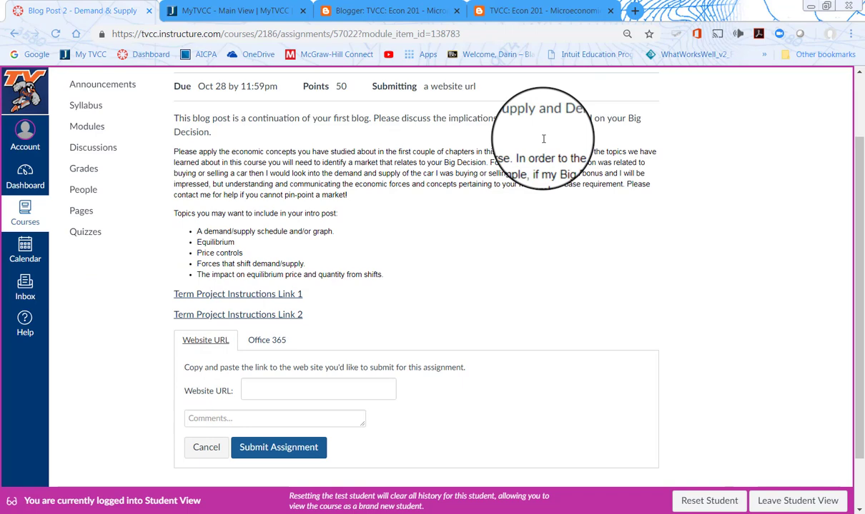
{"action": "left_click", "coordinate": [275, 327]}
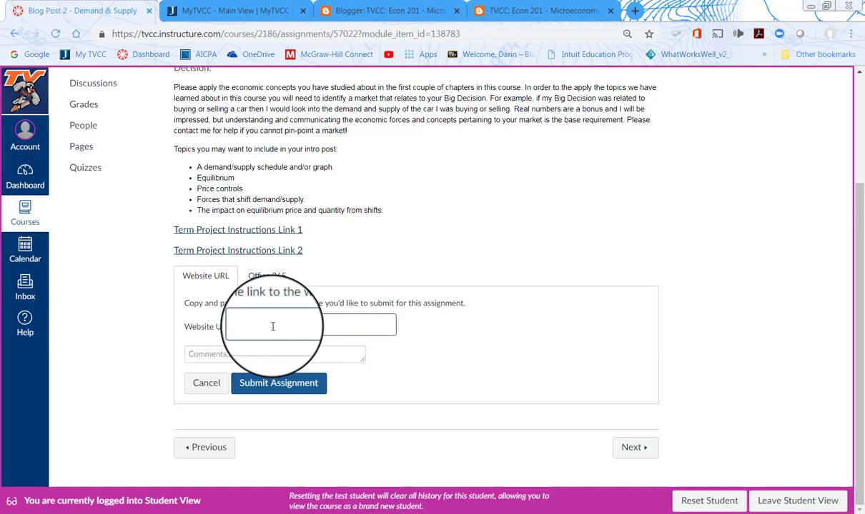
{"action": "right_click", "coordinate": [260, 326]}
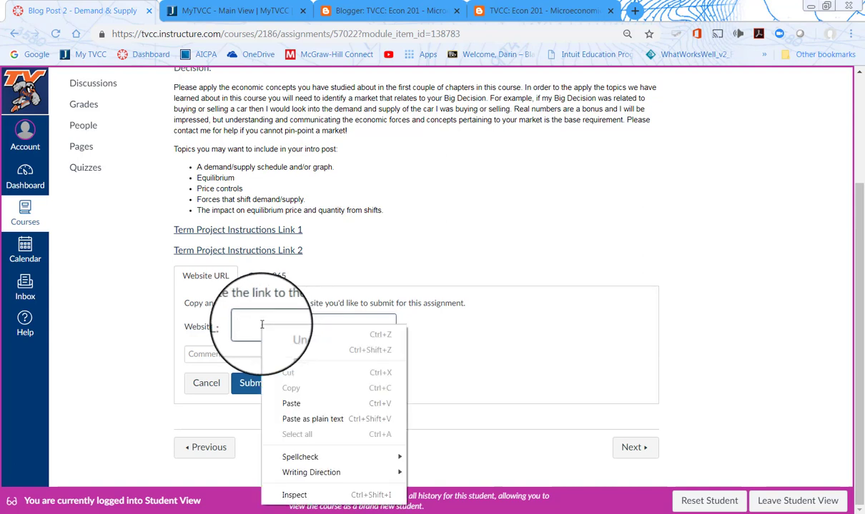
{"action": "left_click", "coordinate": [300, 405]}
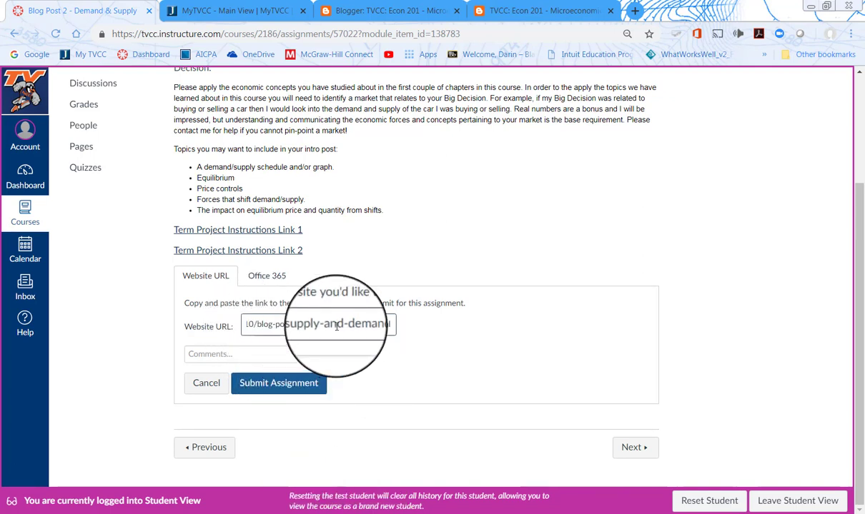
{"action": "left_click_drag", "start_coordinate": [325, 325], "coordinate": [206, 323]}
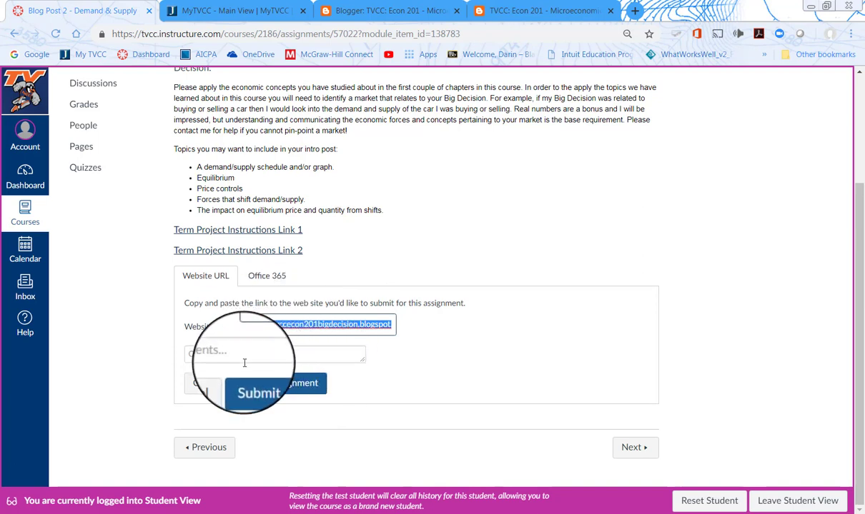
Submit the assignment with the blog URL and dismiss the success banner
{"action": "left_click", "coordinate": [282, 384]}
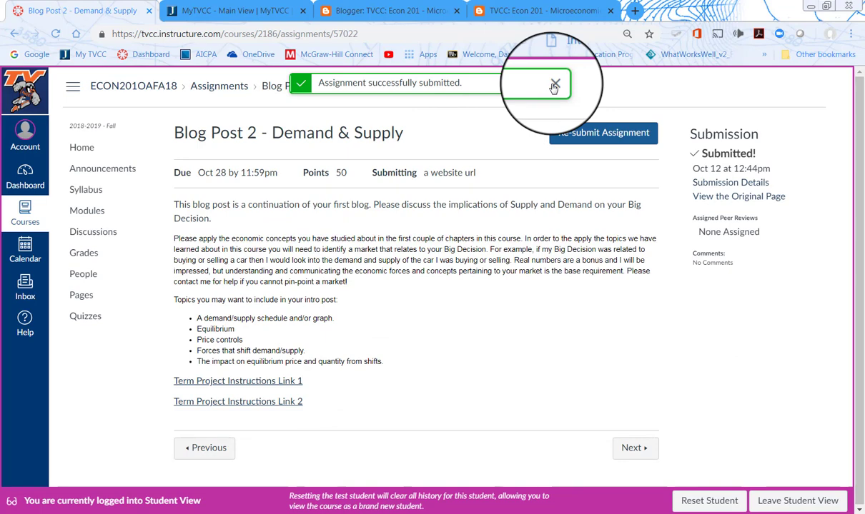
{"action": "left_click", "coordinate": [554, 85]}
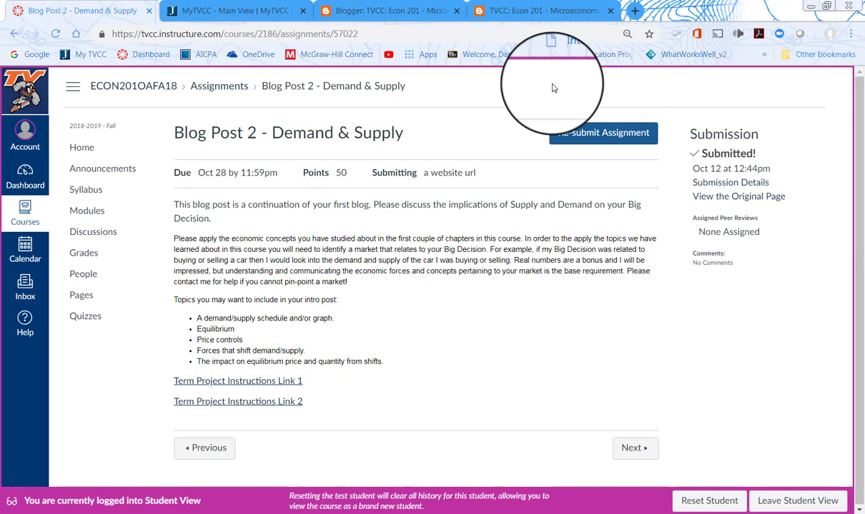
Return to the Blogger All posts tab and select its page address
{"action": "left_click", "coordinate": [356, 10]}
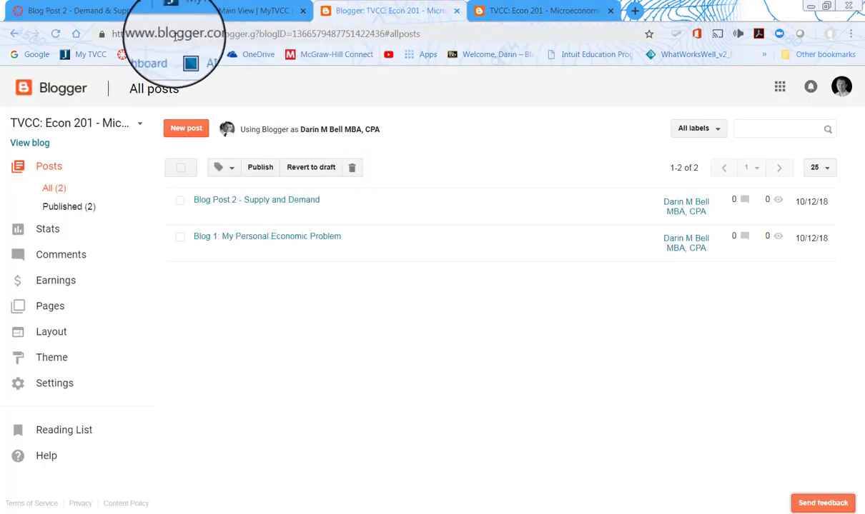
{"action": "left_click", "coordinate": [210, 38]}
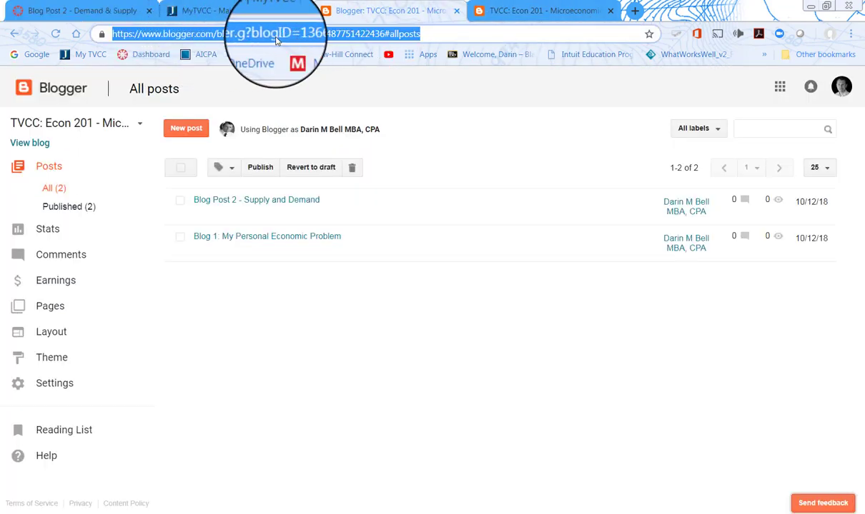